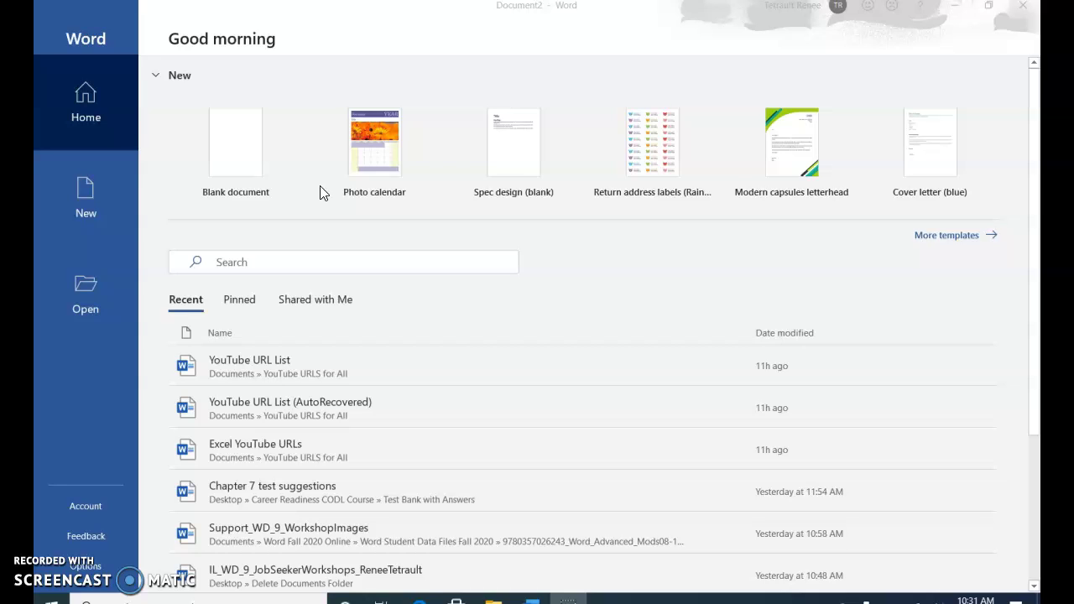
- Create a new blank document and bring up the View tab's document views
click(250, 157)
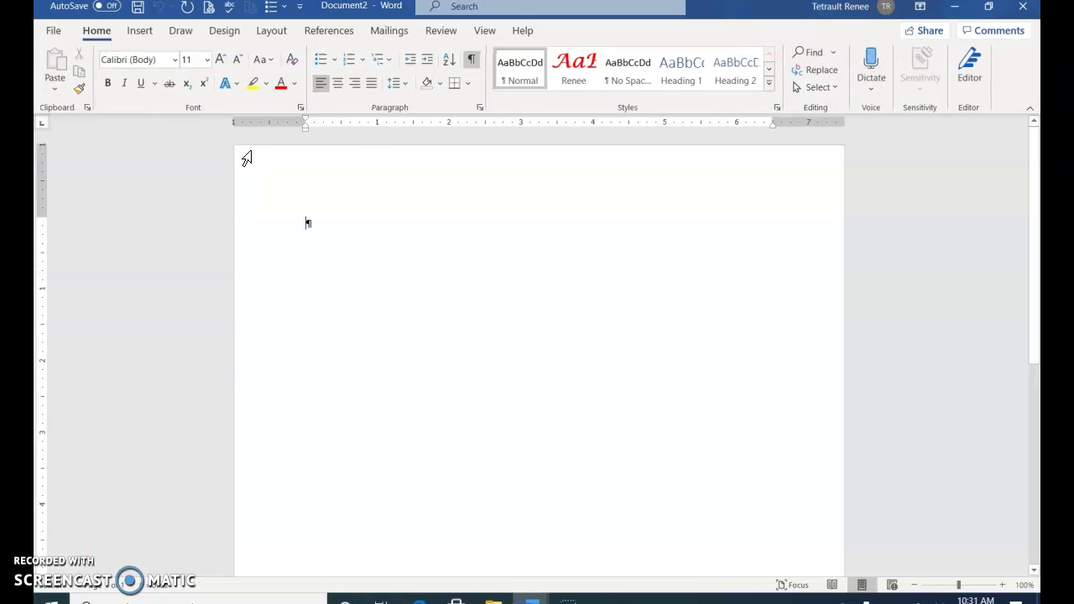
click(350, 232)
click(485, 32)
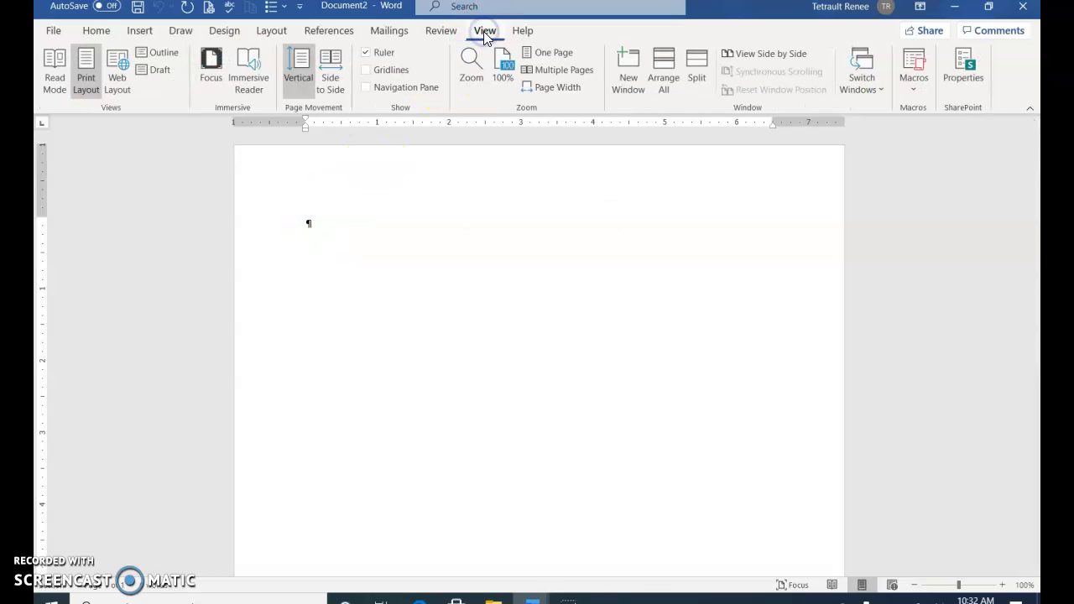
- Switch to Outline view and enter the Level 1 heading 'Workshop for Job Seekers' with a line below
click(164, 53)
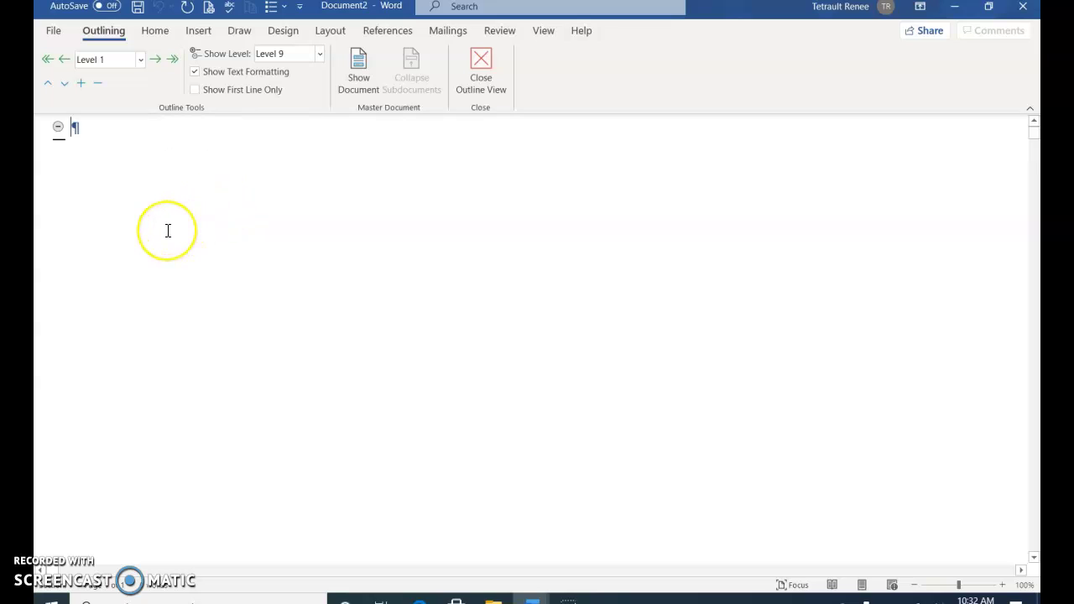
text(Workshop for Job Seekers)
key(Return)
click(115, 157)
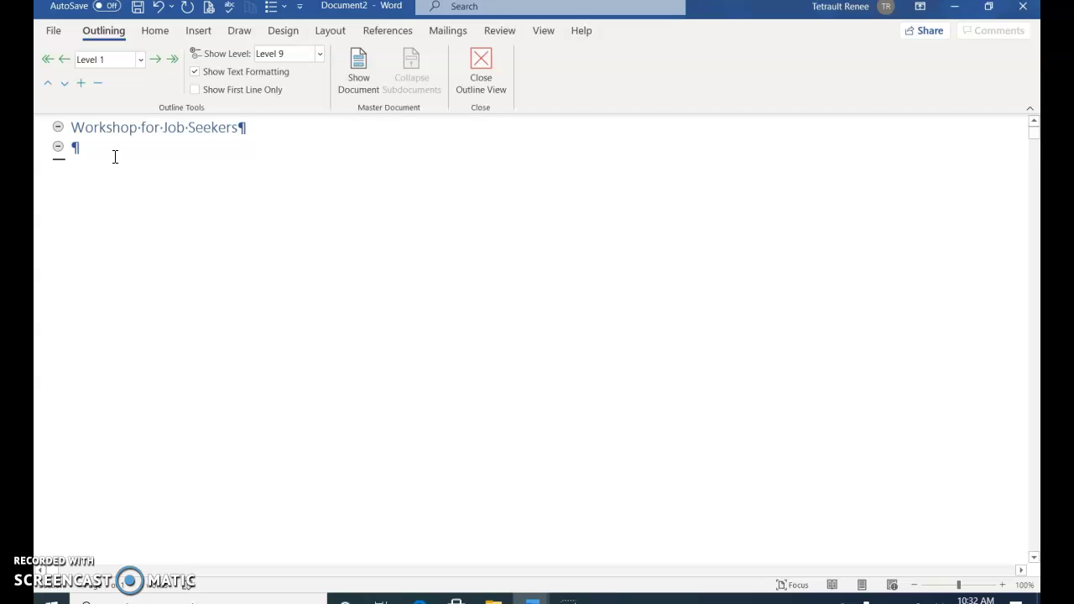
- Add the second-level subheading 'Workshop Requirements' below the title
click(66, 60)
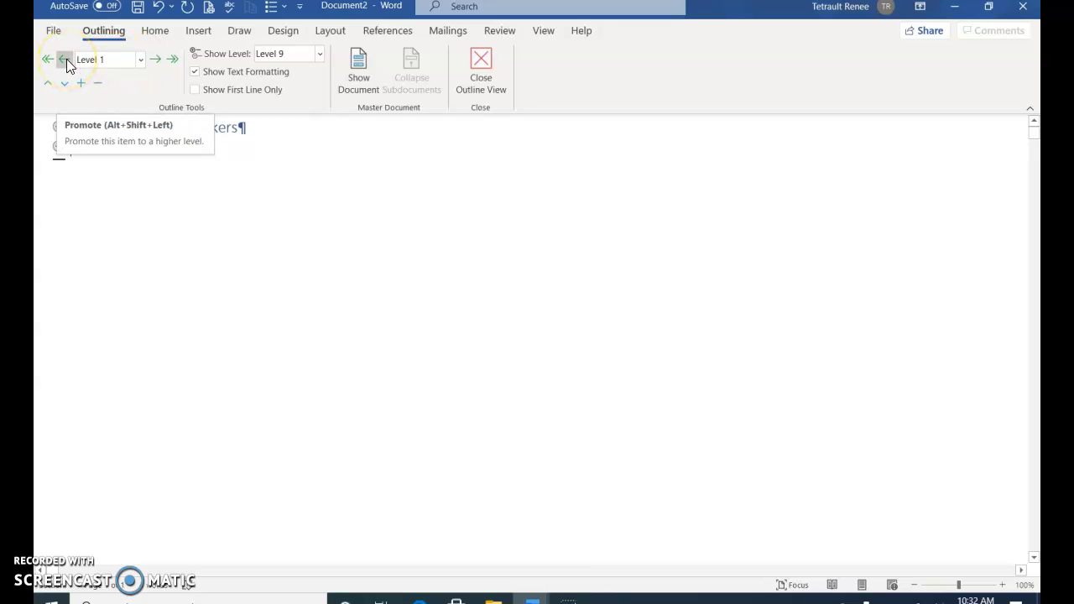
click(156, 60)
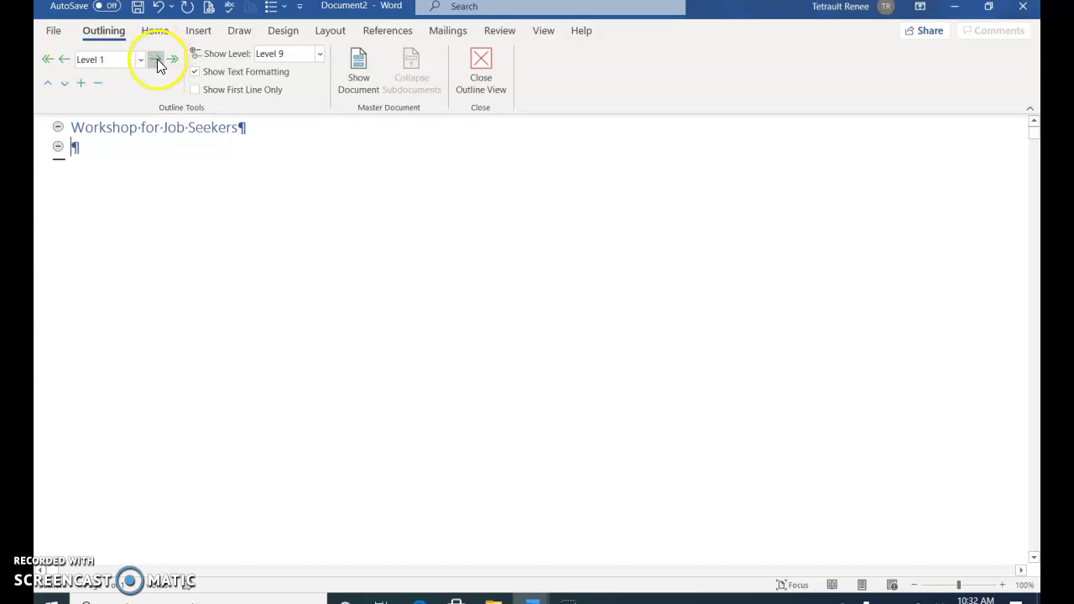
text(Workshop Requirements)
key(Return)
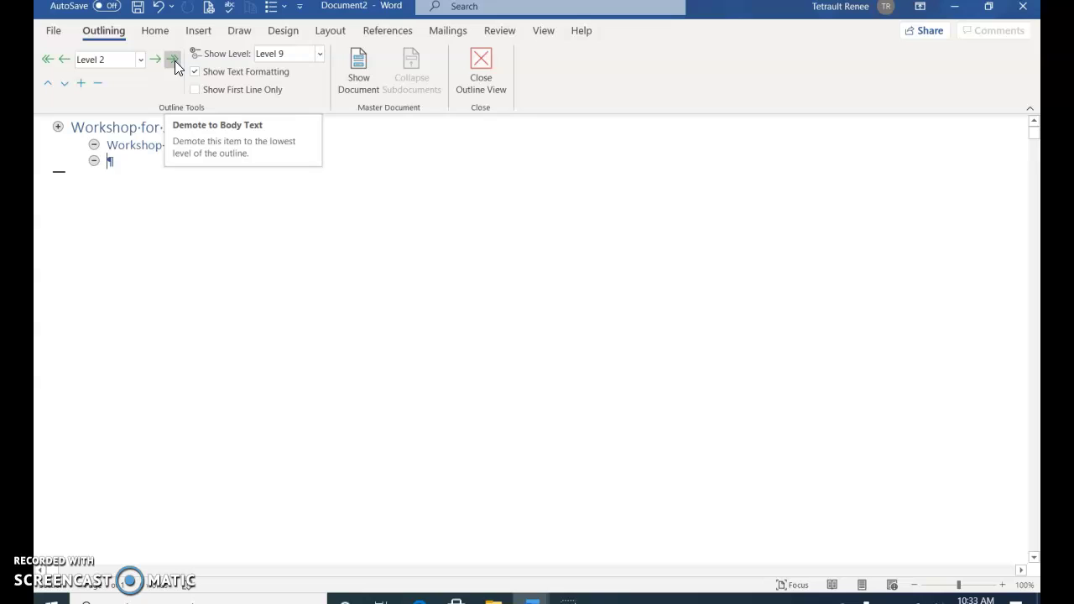
- Add a body-text sentence describing three workshop activities under the subheading
click(172, 64)
text(Three activities relate to the organization of a job seeker workshop: gather personnel, advertise the event, and arrange the physical space.)
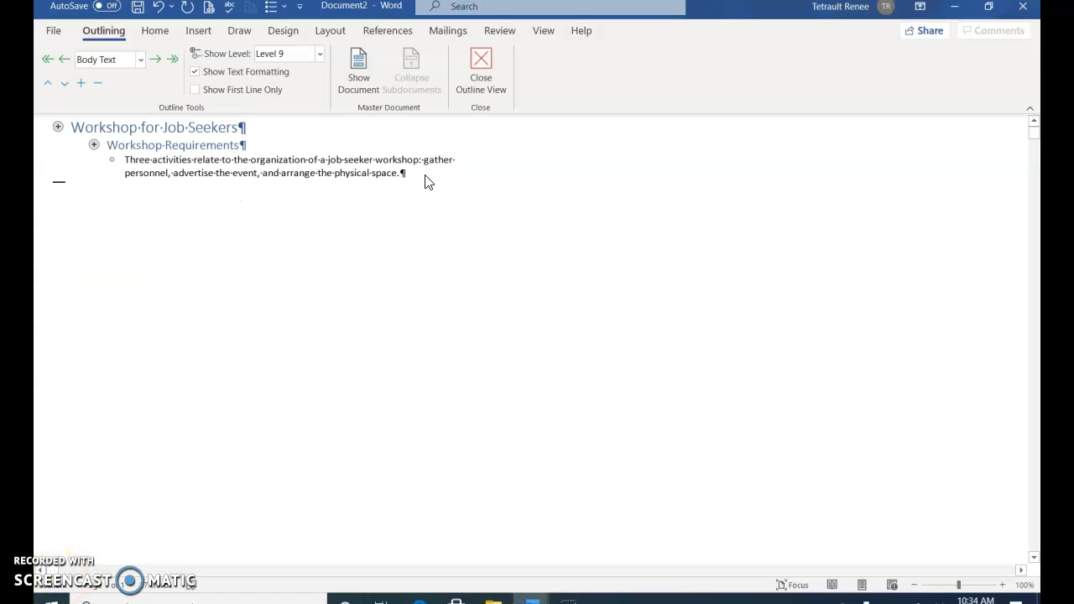
key(Return)
click(128, 185)
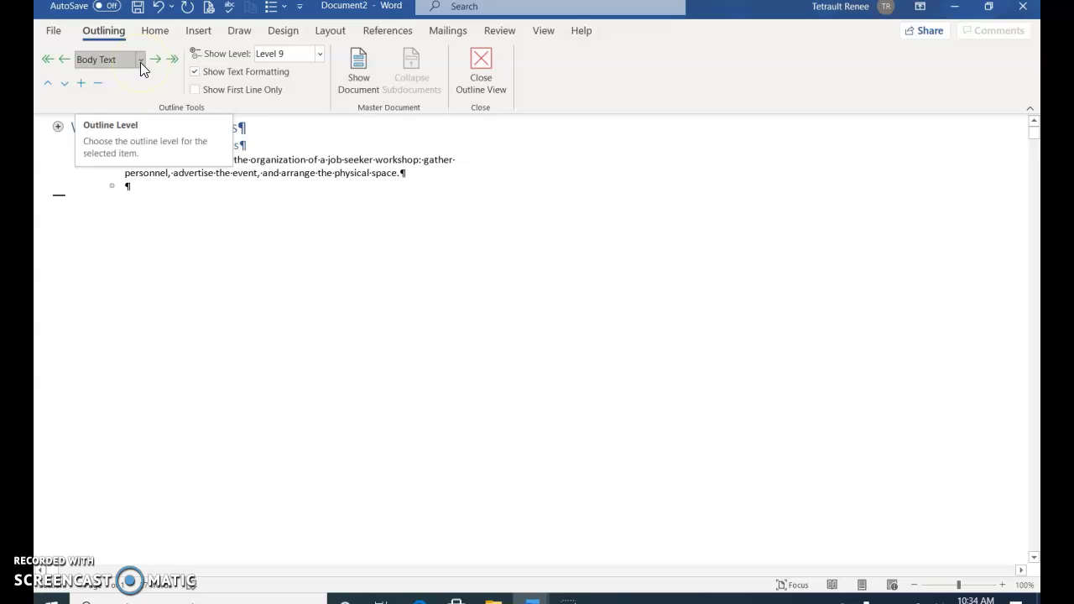
- Promote the empty line to Level 1 and enter the 'Personnel' heading
click(49, 62)
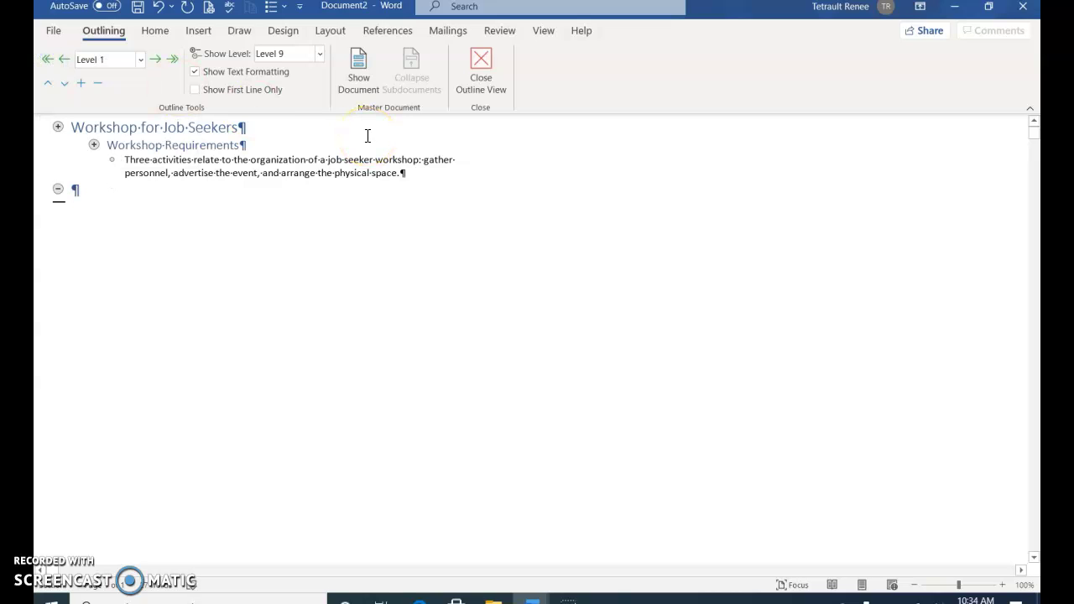
text(Personnel)
key(Return)
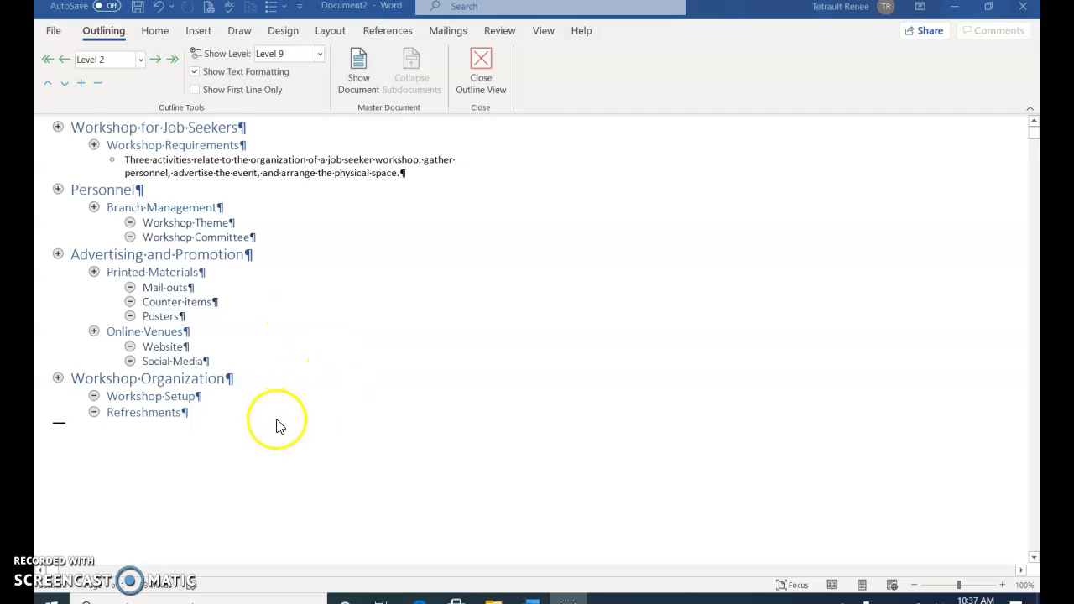
click(155, 128)
click(139, 146)
click(202, 165)
click(144, 273)
click(169, 288)
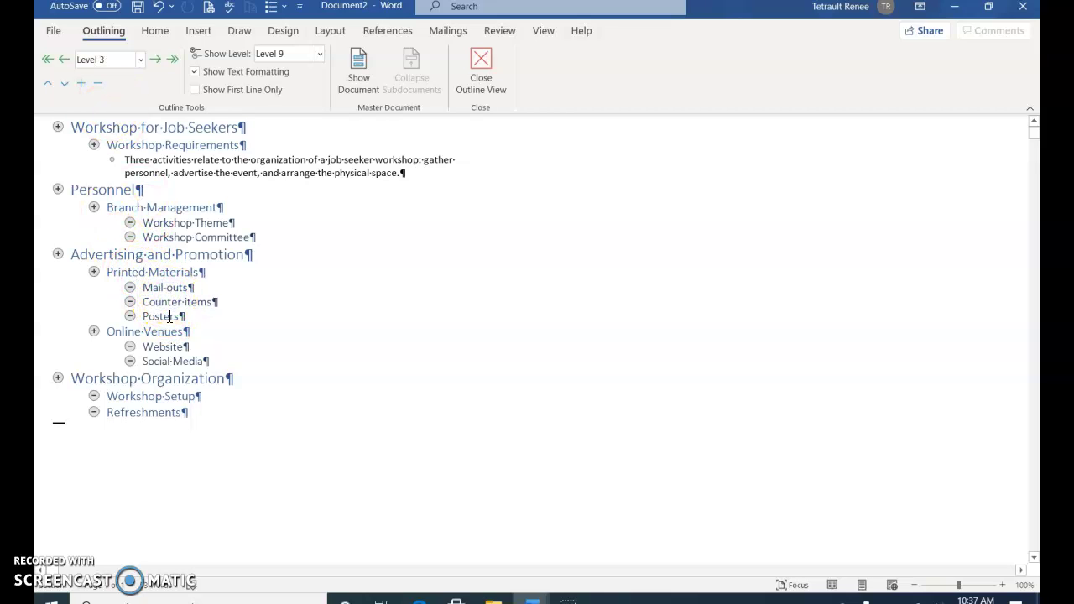
click(177, 302)
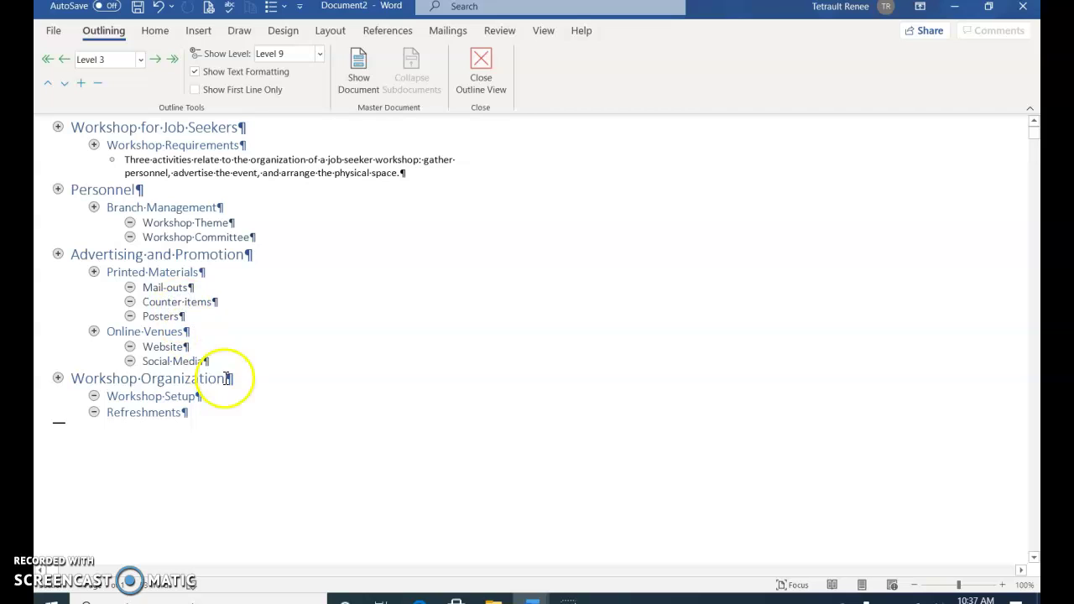
click(165, 412)
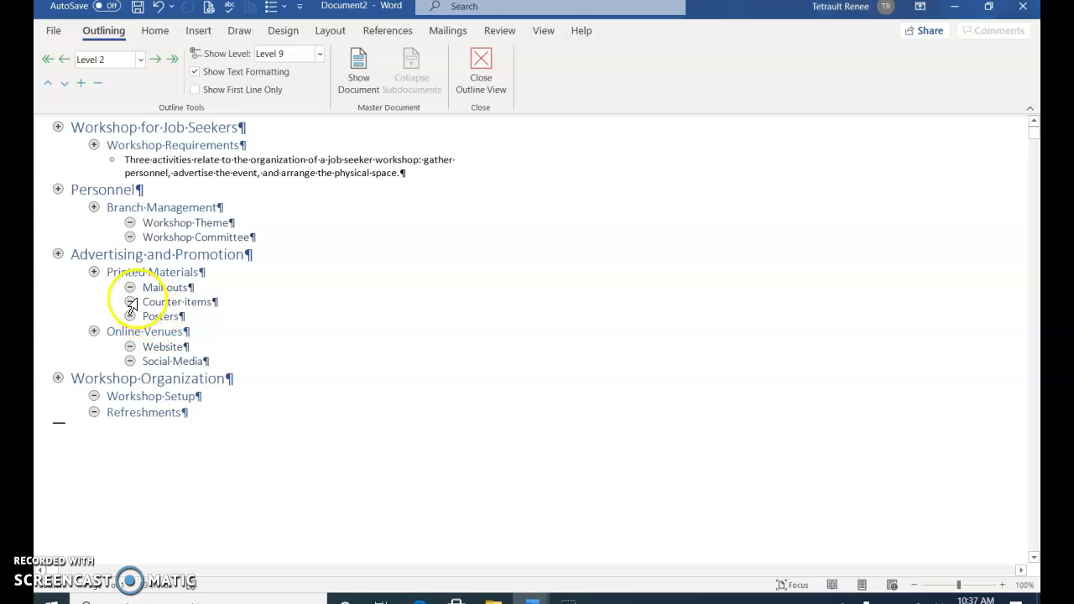
- Insert a body-text line directly under the 'Workshop for Job Seekers' title for the Prepared by line
click(241, 130)
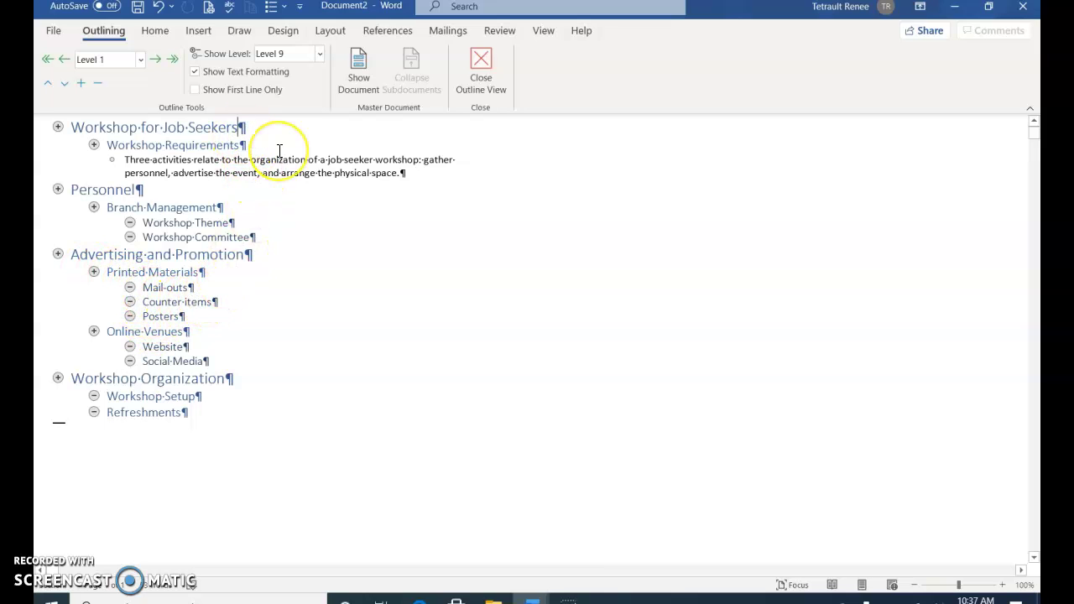
key(Return)
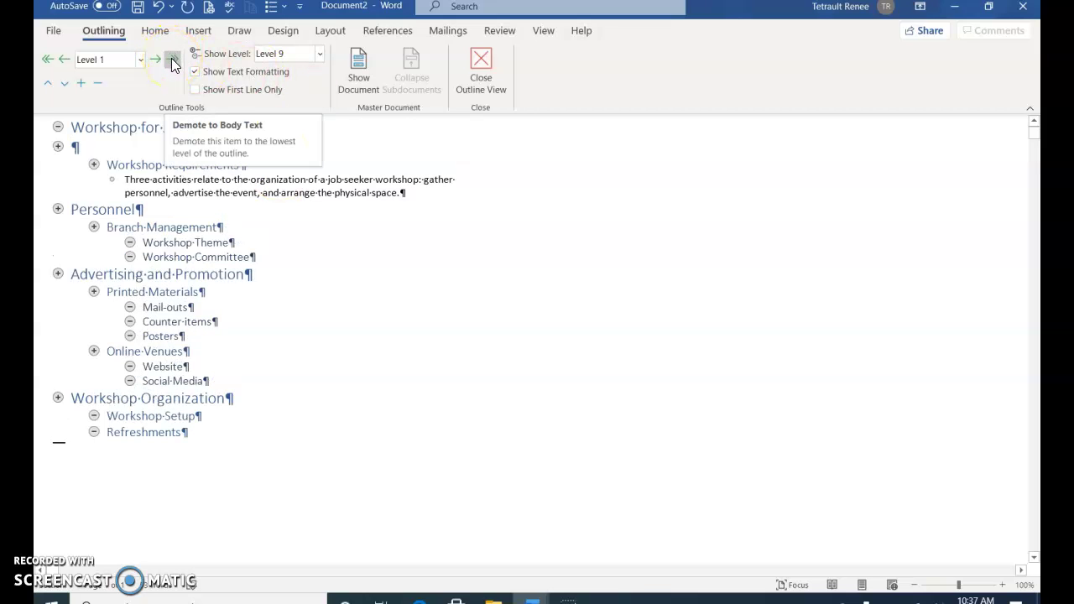
click(172, 61)
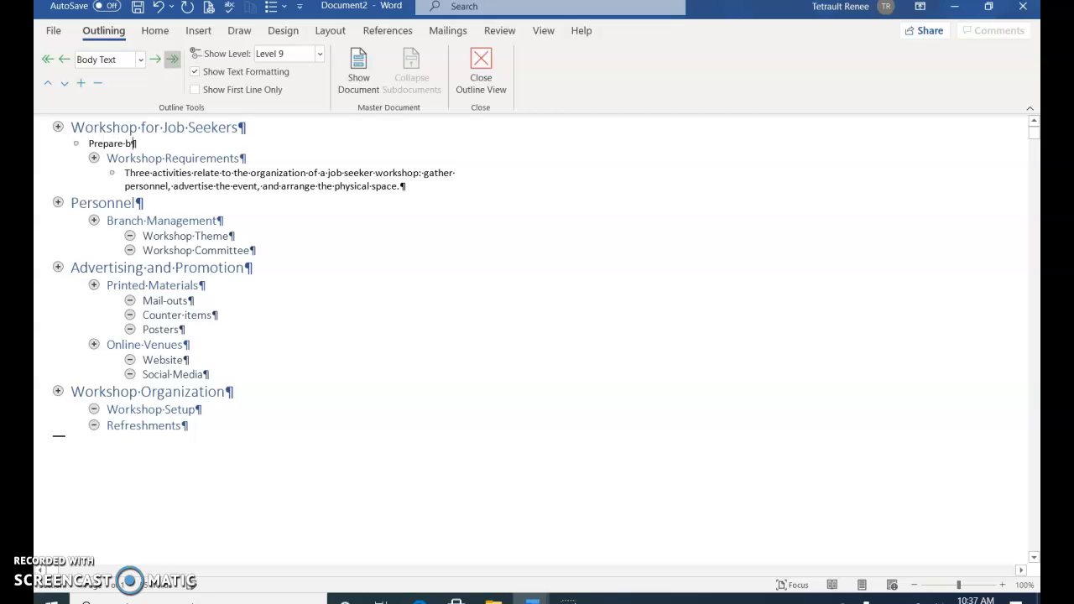